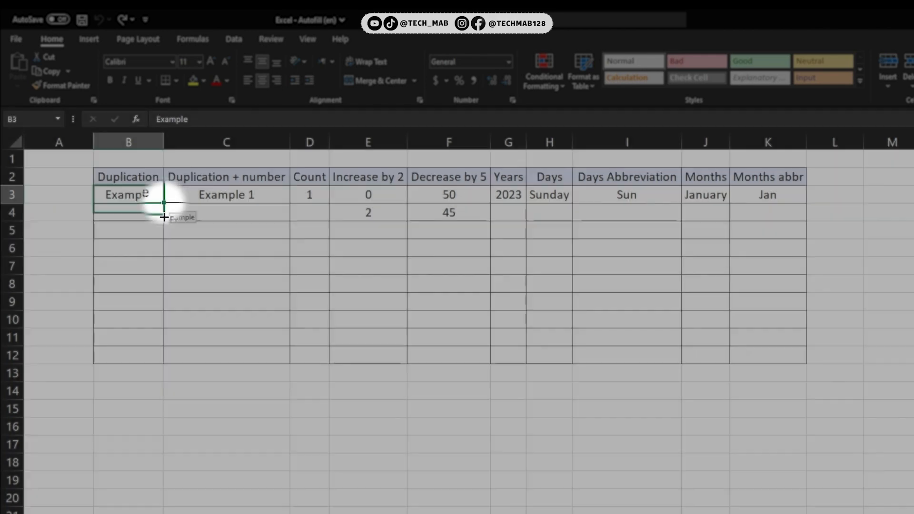
Step: Autofill Example down the Duplication column to row 12
drag(163, 204, 155, 356)
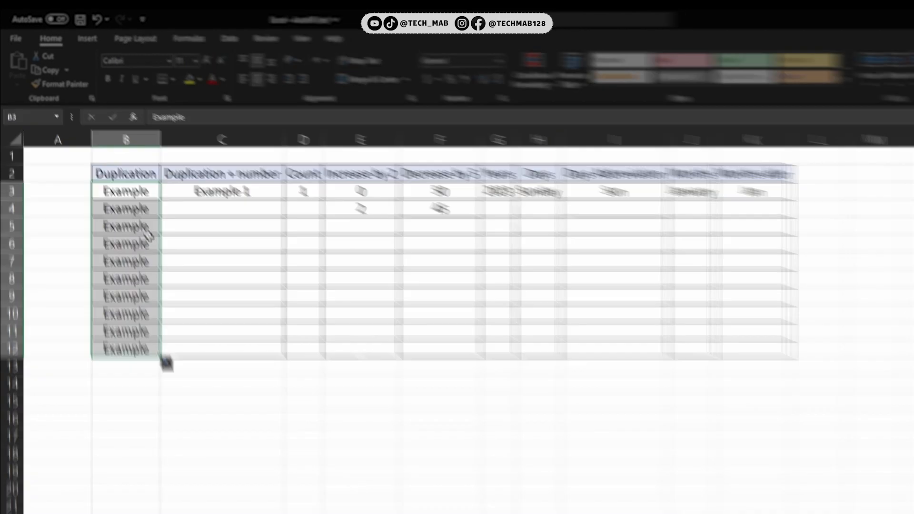
Step: Autofill Example 1 down the Duplication + number column to row 12, then switch the fill option to Copy Cells
click(226, 196)
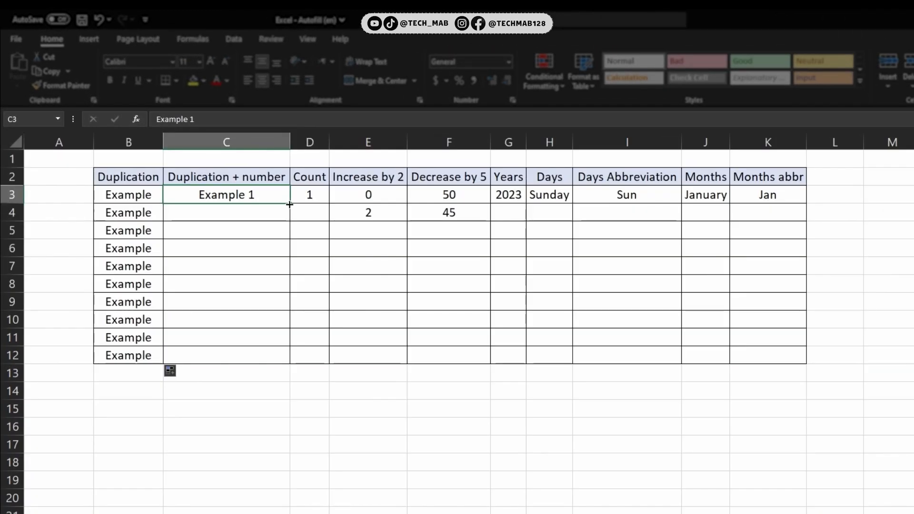
drag(231, 164, 233, 194)
drag(291, 241, 288, 359)
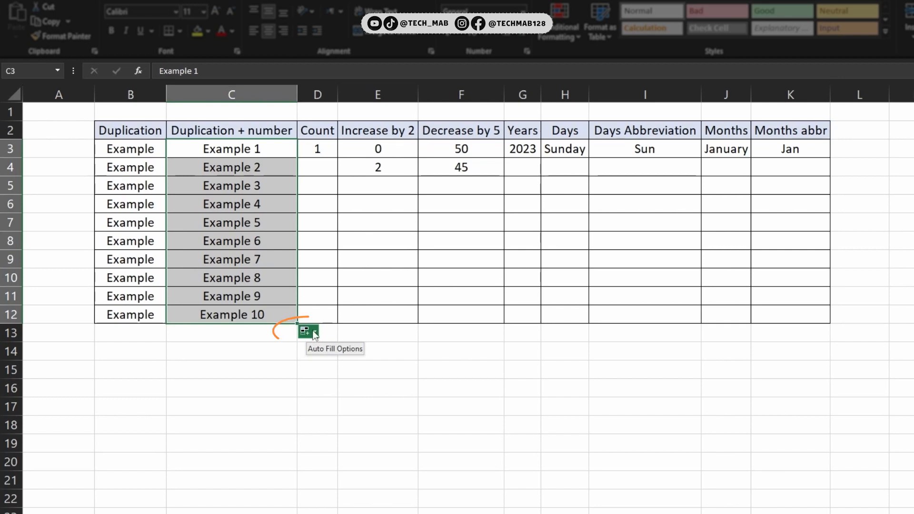
click(310, 333)
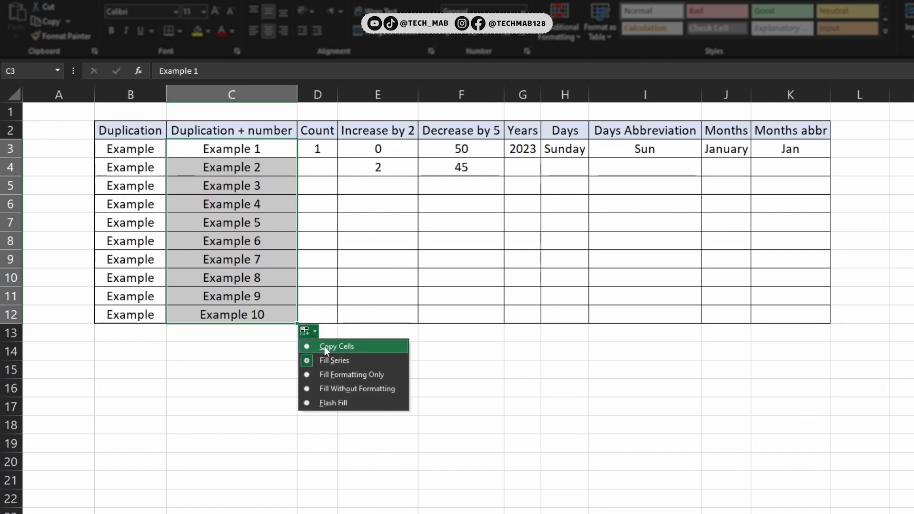
click(324, 347)
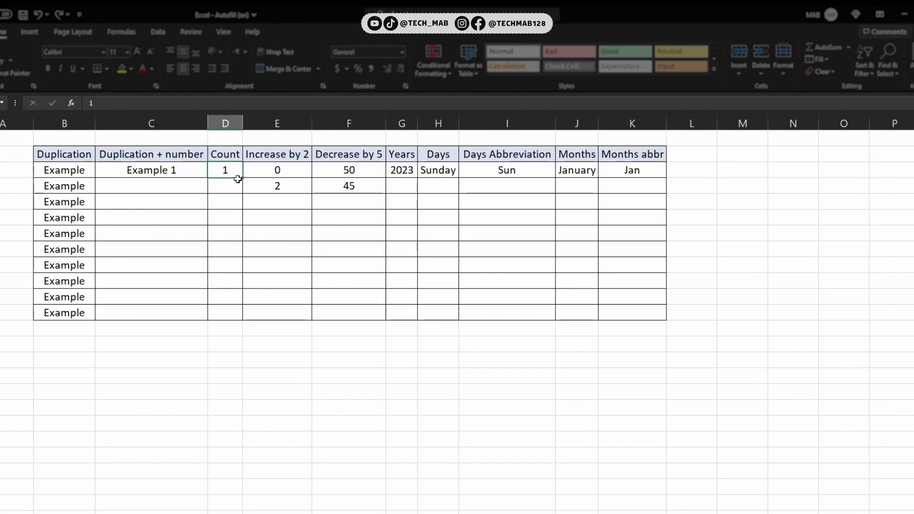
Step: Autofill the Count value down to row 12 as a Fill Series, then undo the fill
drag(242, 178, 243, 319)
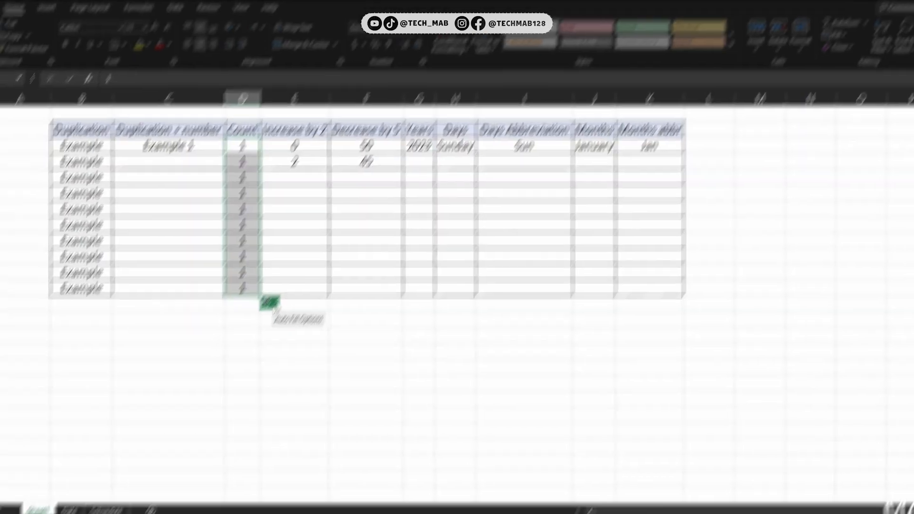
click(255, 327)
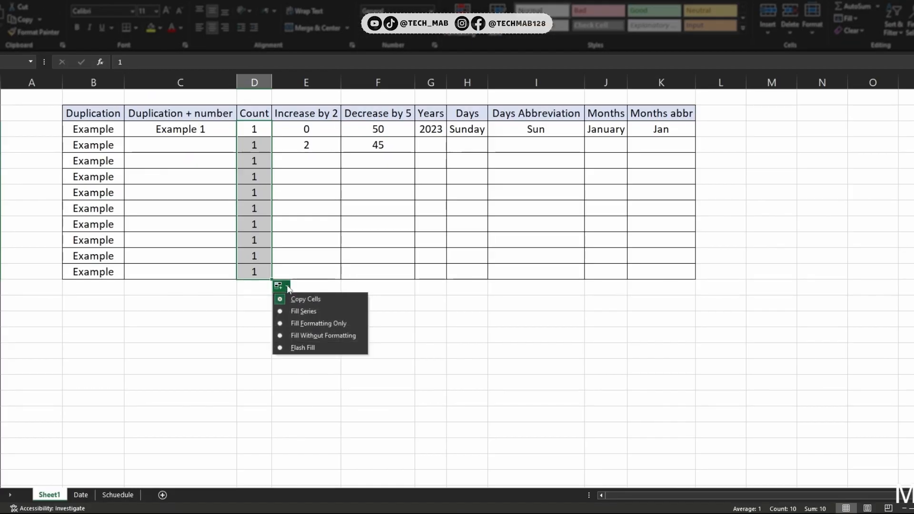
click(290, 310)
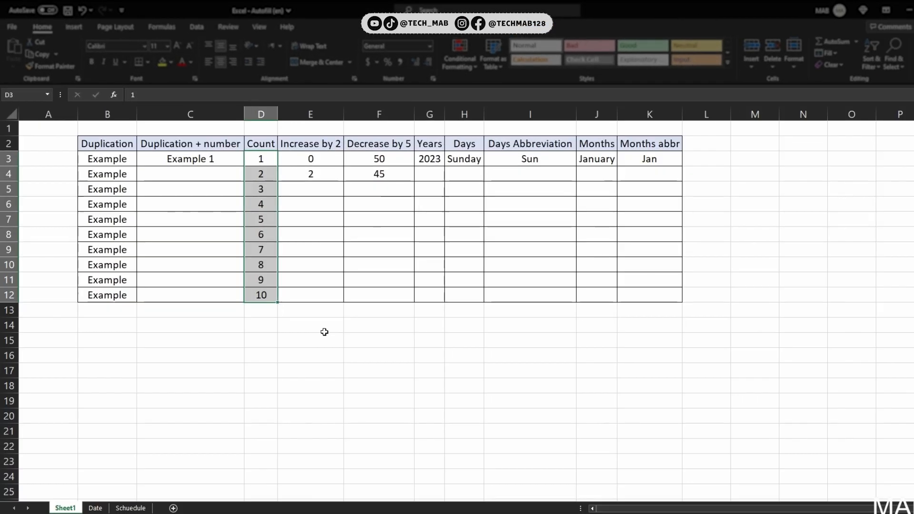
key(ctrl+z)
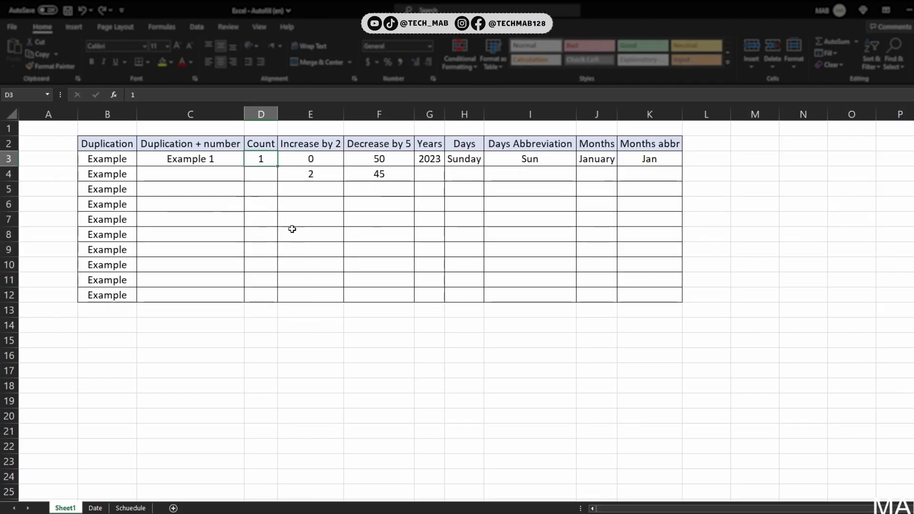
Step: Enter 2 in the second Count cell, D4
click(261, 175)
text(2)
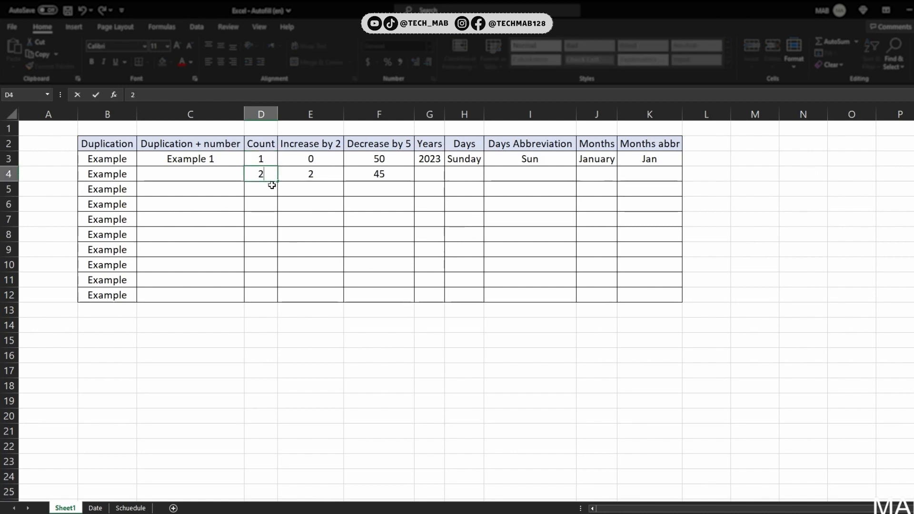
key(Return)
Step: Select both Count values and autofill them down to row 12
click(275, 174)
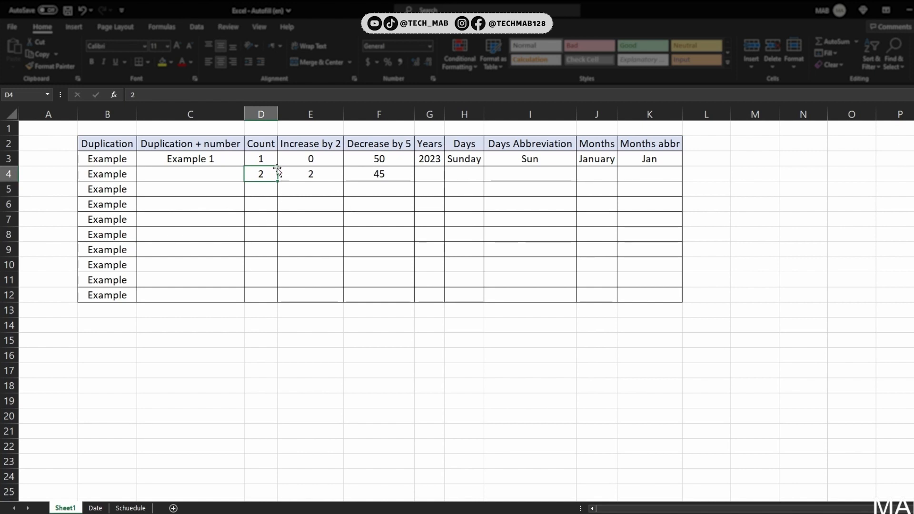
drag(273, 159, 276, 299)
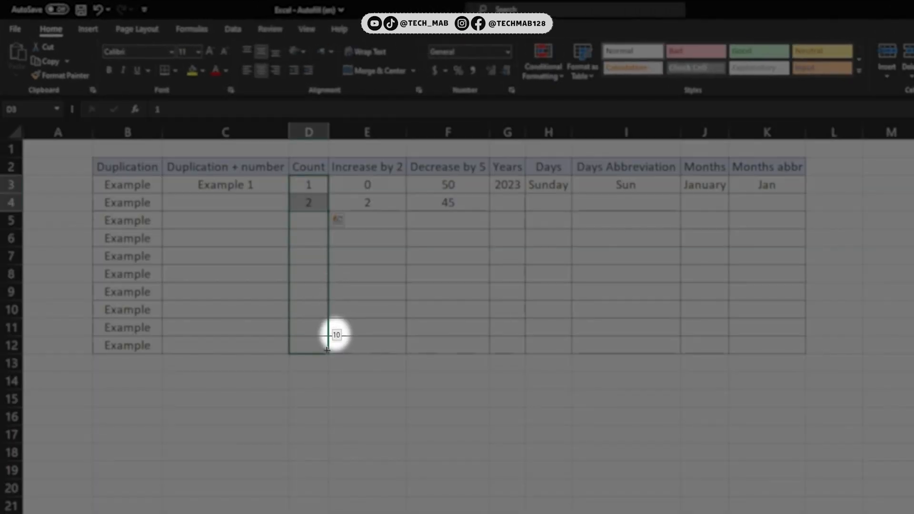
drag(327, 349, 328, 350)
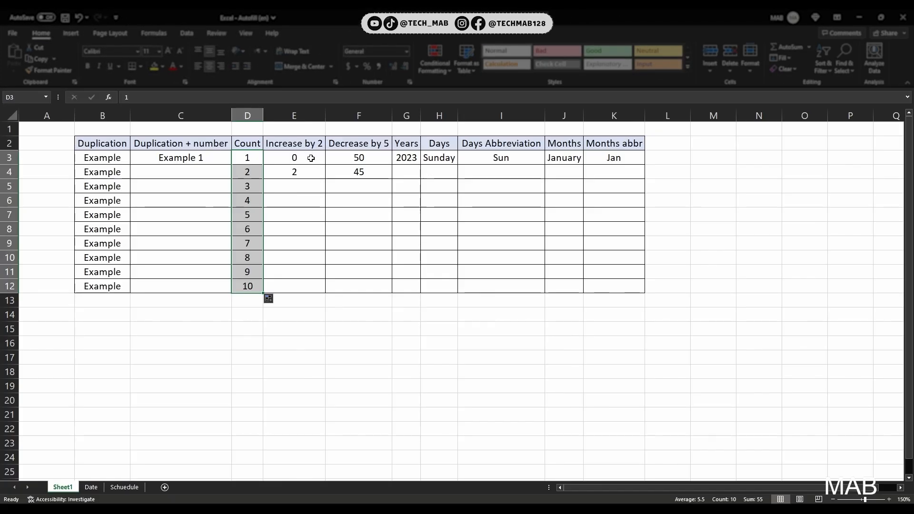
Step: Autofill the Increase by 2 pair of values down to row 12
click(312, 159)
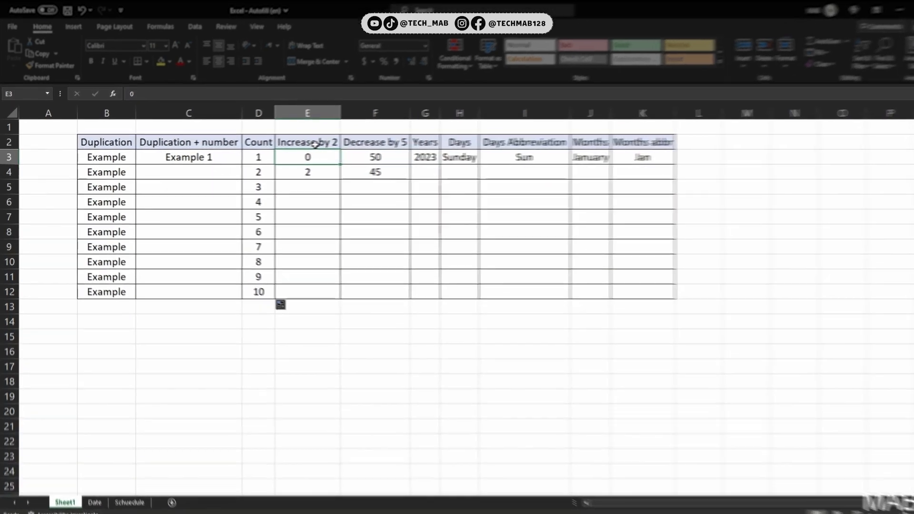
drag(326, 174, 353, 297)
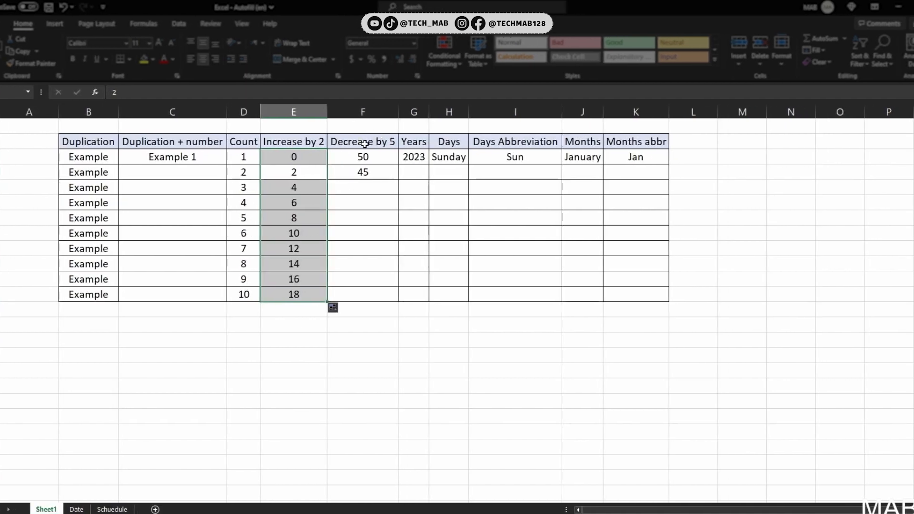
Step: Select both Decrease by 5 values and autofill them down to row 12
drag(368, 157, 380, 171)
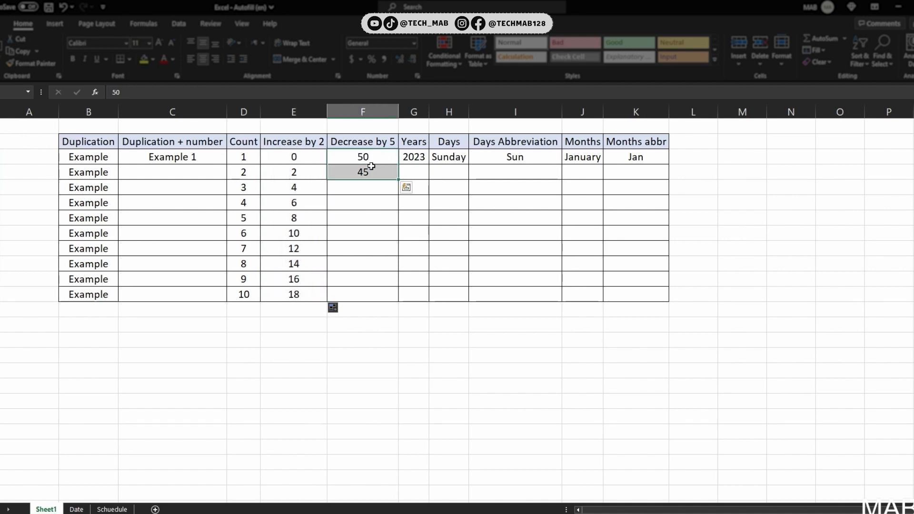
drag(399, 180, 402, 293)
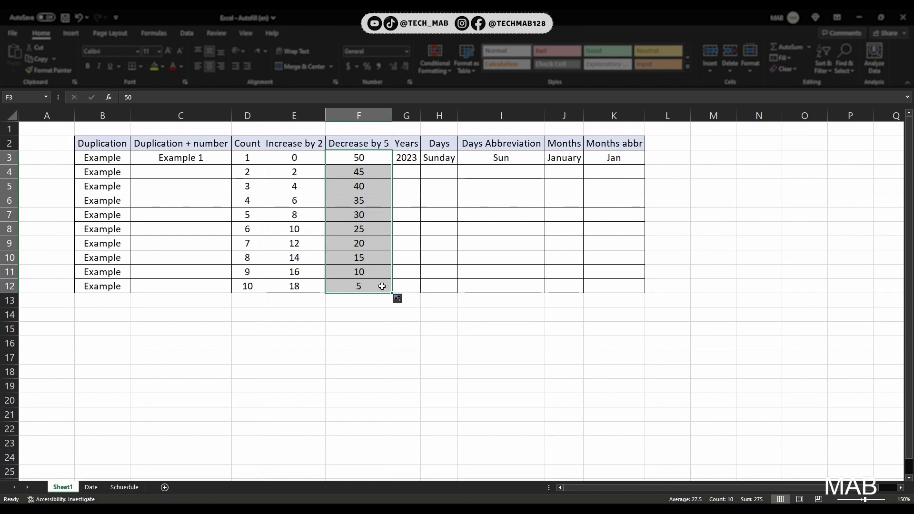
Step: Extend the Decrease by 5 series further down to row 20
drag(389, 292, 390, 392)
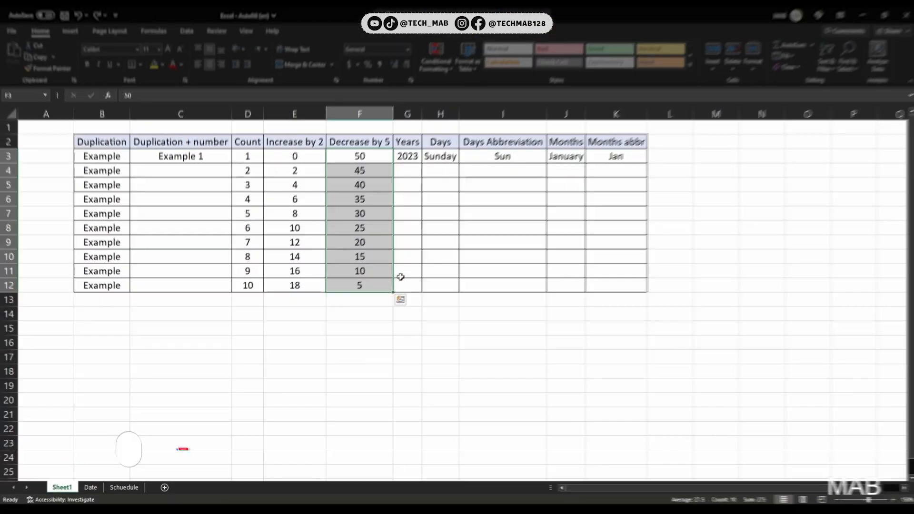
Step: Autofill the year 2023 down the Years column to row 12 and switch the fill option to Fill Series
click(441, 111)
drag(458, 120, 460, 138)
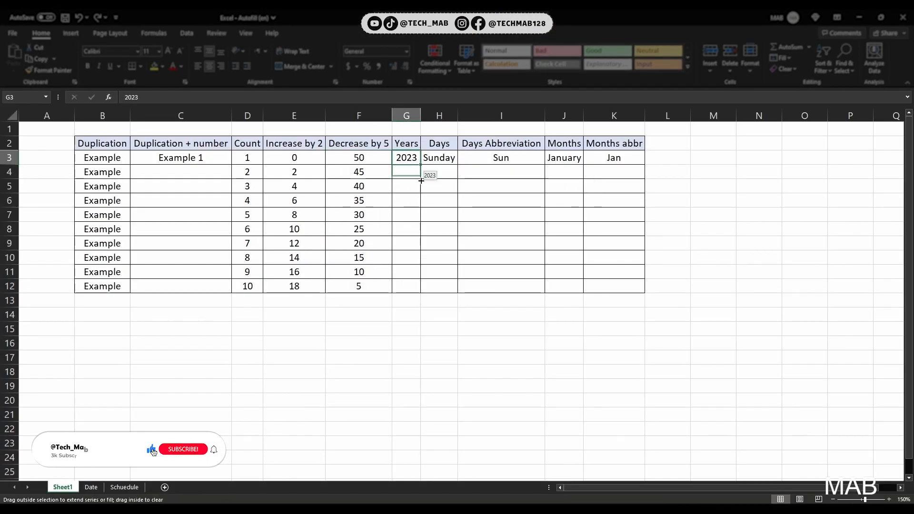
drag(422, 180, 425, 294)
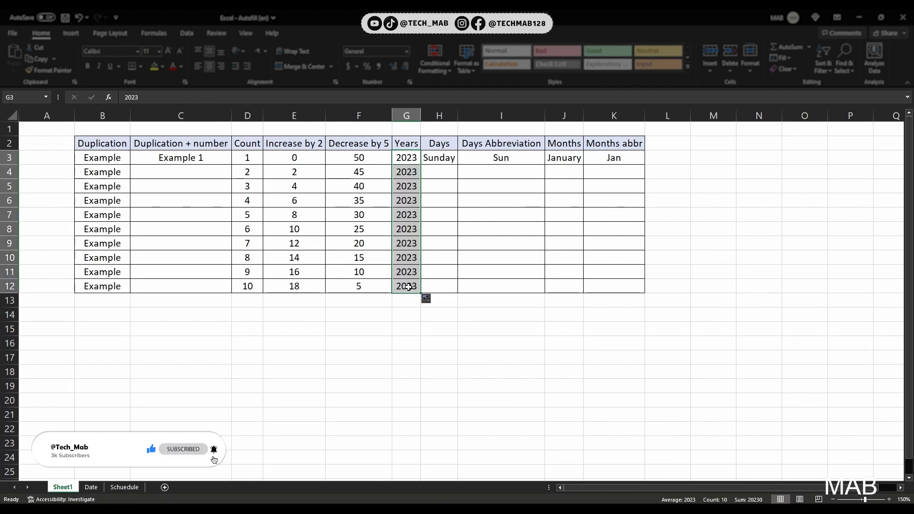
click(426, 298)
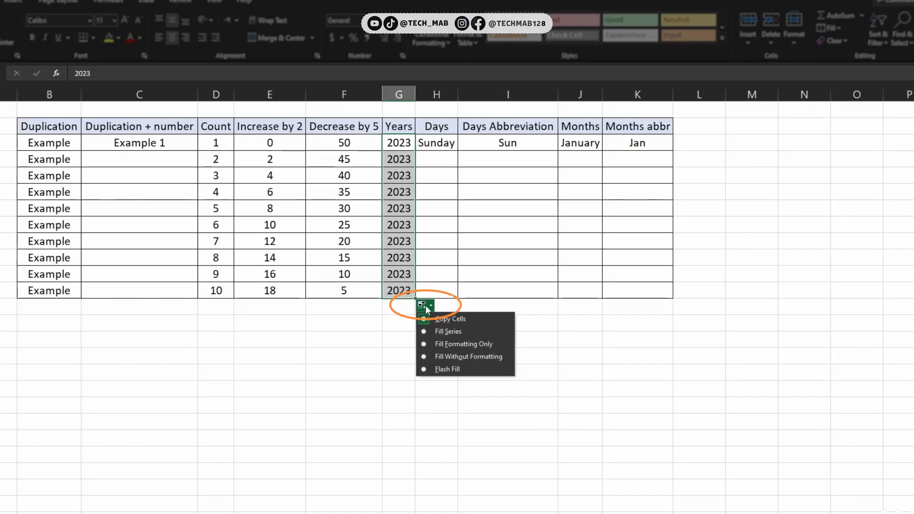
click(430, 332)
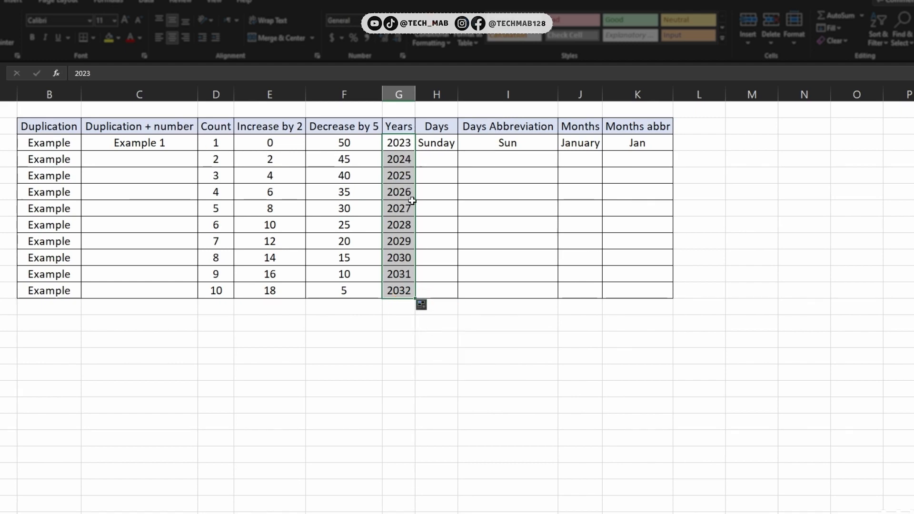
Step: Autofill Sunday down the Days column to row 12 and autofit column H's width
click(455, 147)
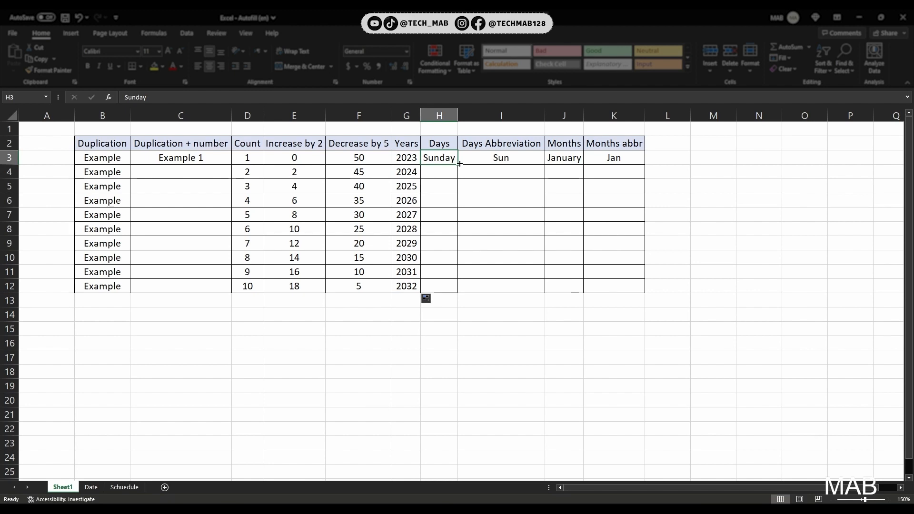
drag(459, 164, 461, 289)
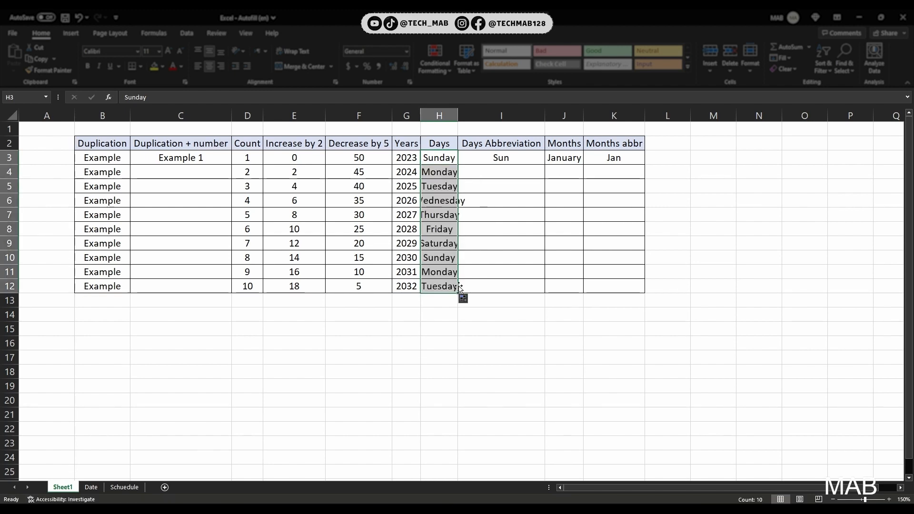
double_click(457, 116)
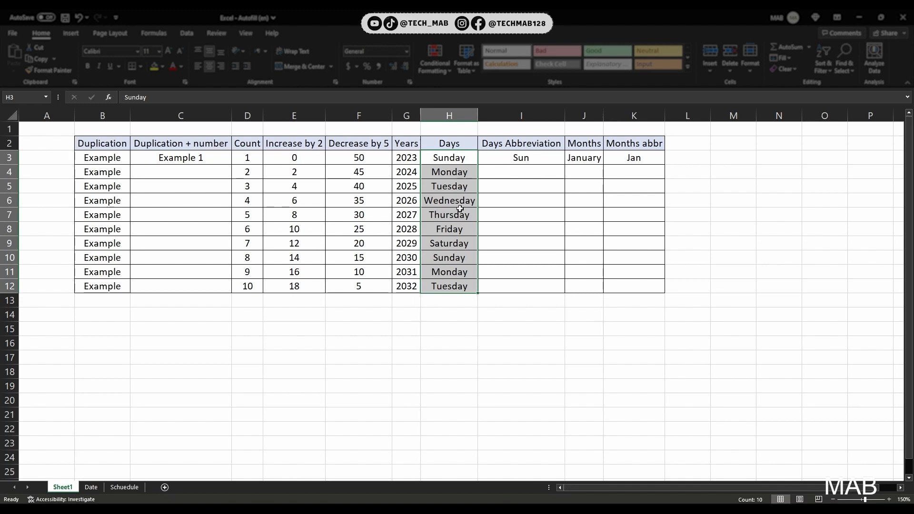
Step: Undo the column autofit and the day fill
click(468, 282)
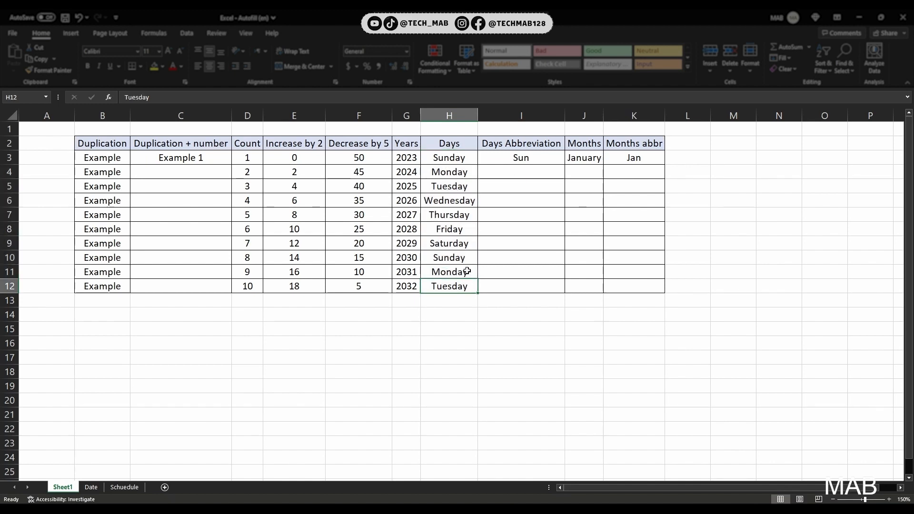
key(ctrl+z)
key(ctrl+z)
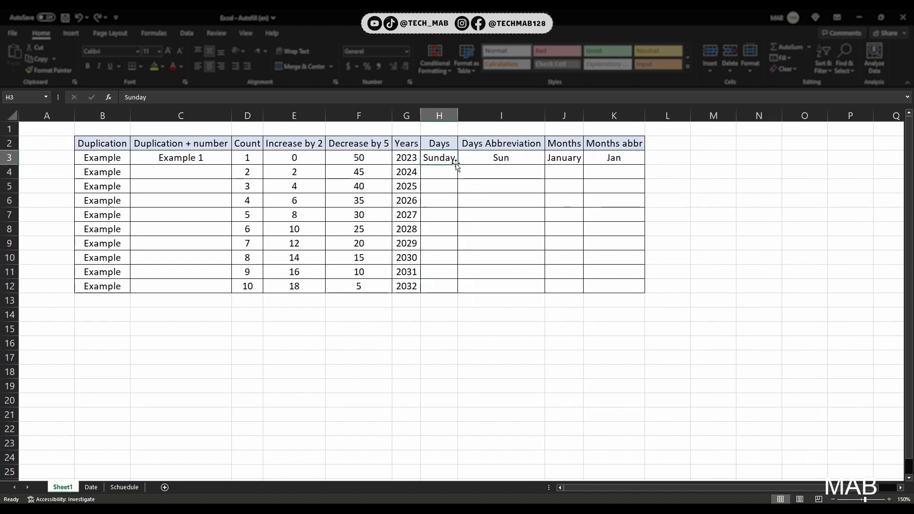
Step: Autofill Sunday down the Days column to row 12 using the Copy Cells fill option
drag(457, 164, 471, 292)
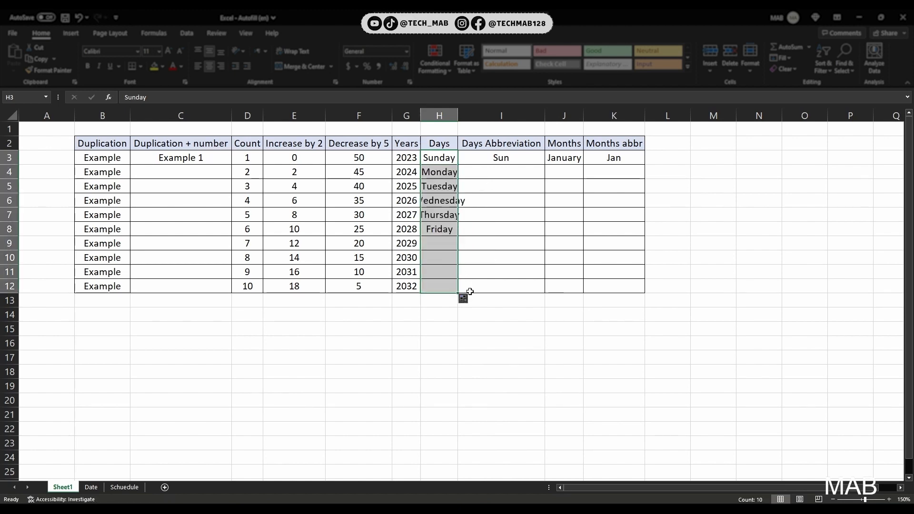
click(464, 302)
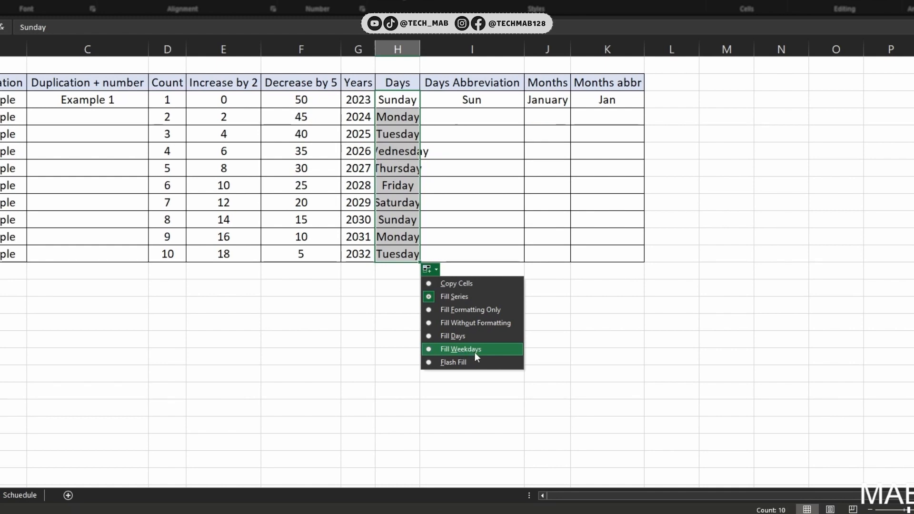
click(453, 284)
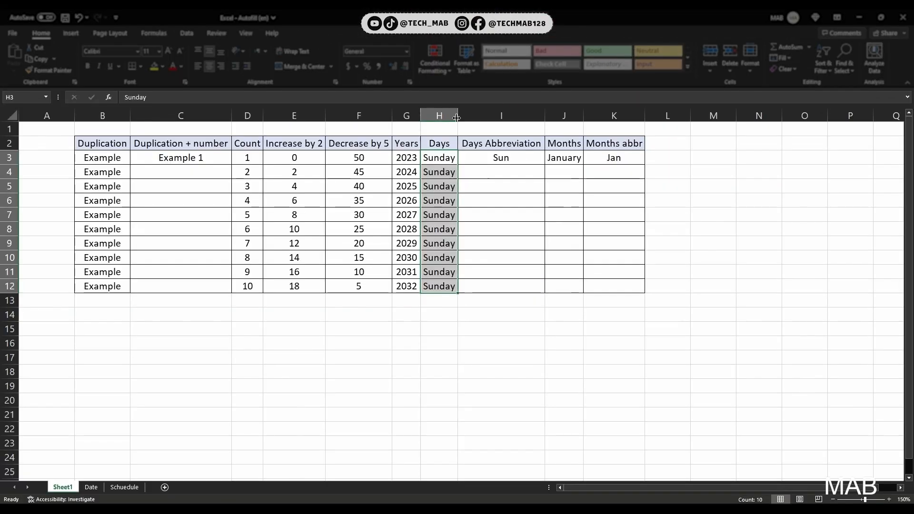
Step: Autofill Sun down the Days Abbreviation column to row 12
click(480, 115)
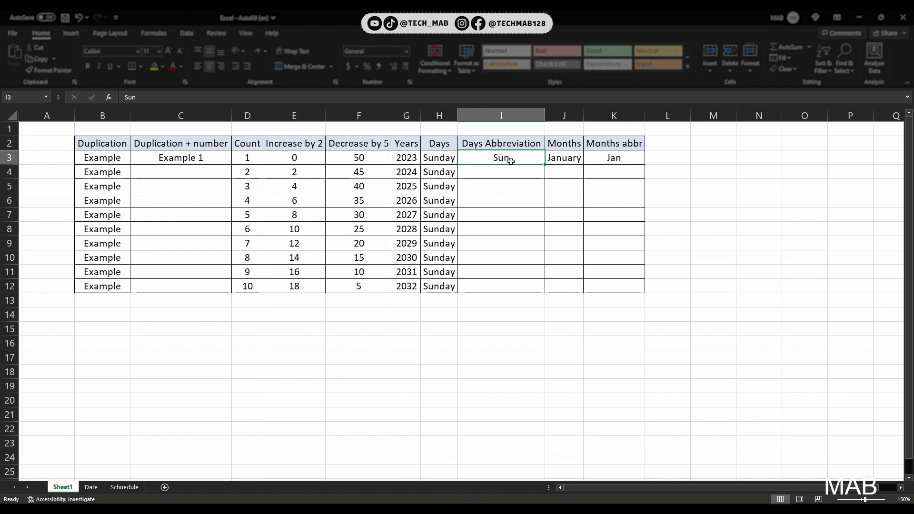
drag(545, 165, 548, 295)
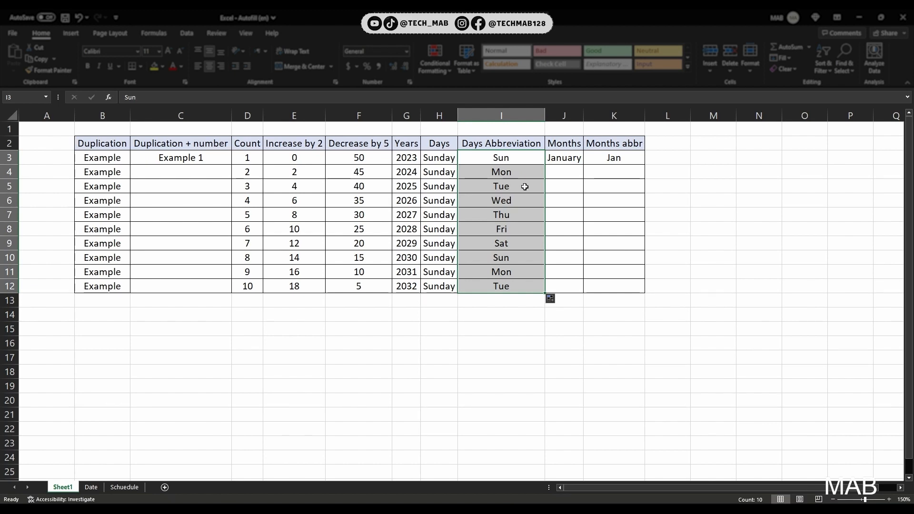
Step: Autofill January down the Months column to row 14, through December
click(558, 157)
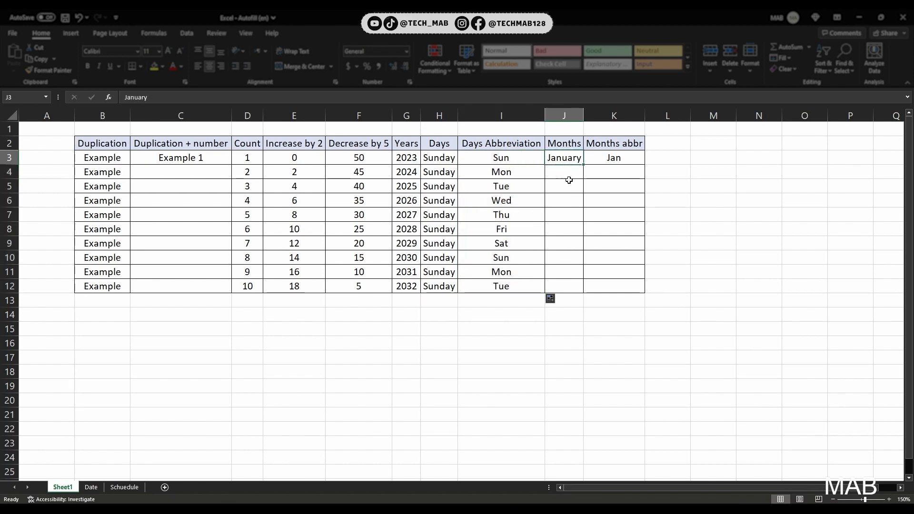
drag(584, 165, 585, 291)
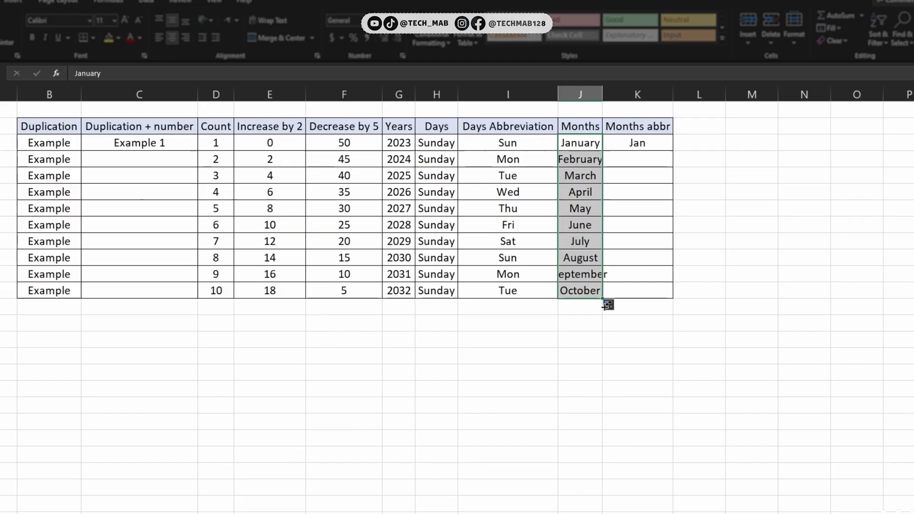
drag(583, 293, 574, 306)
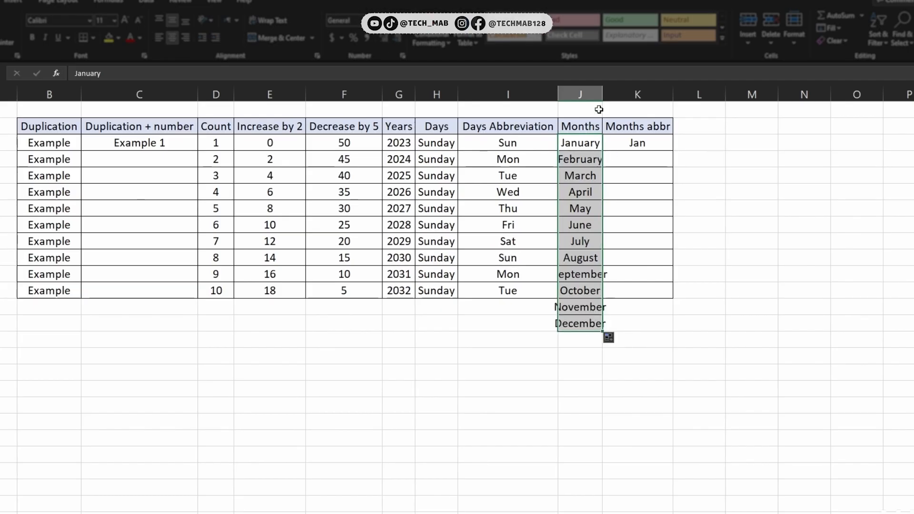
Step: Autofill Jan down the Months abbr column to row 12
click(662, 145)
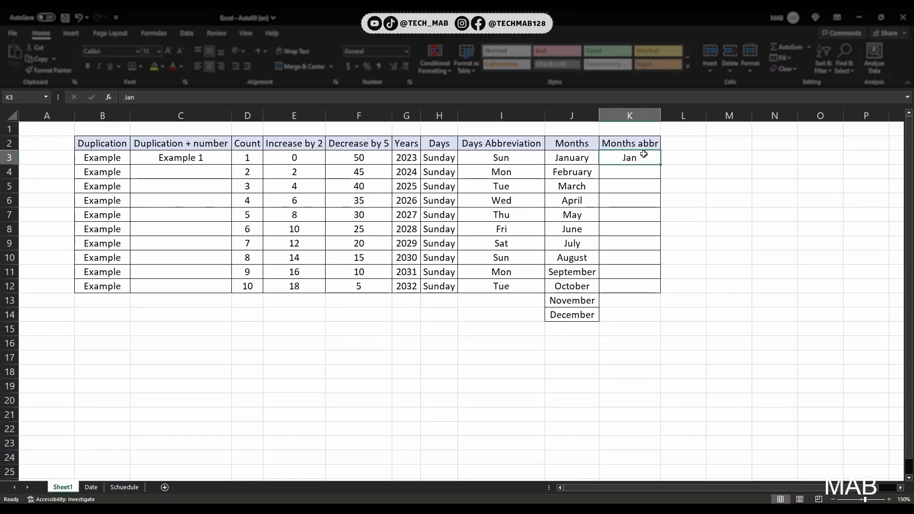
drag(661, 164, 667, 293)
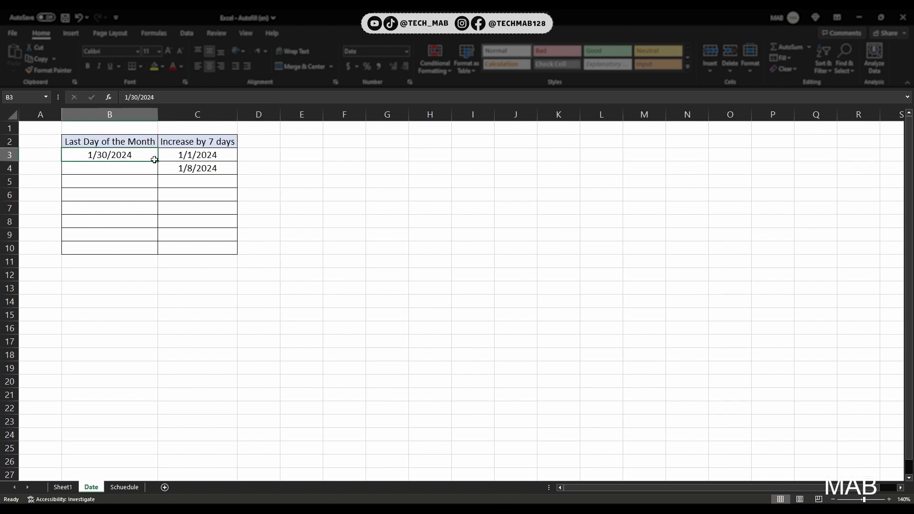
Step: Autofill 1/30/2024 down the Last Day of the Month column to row 10 using the Fill Months option
drag(158, 162, 164, 254)
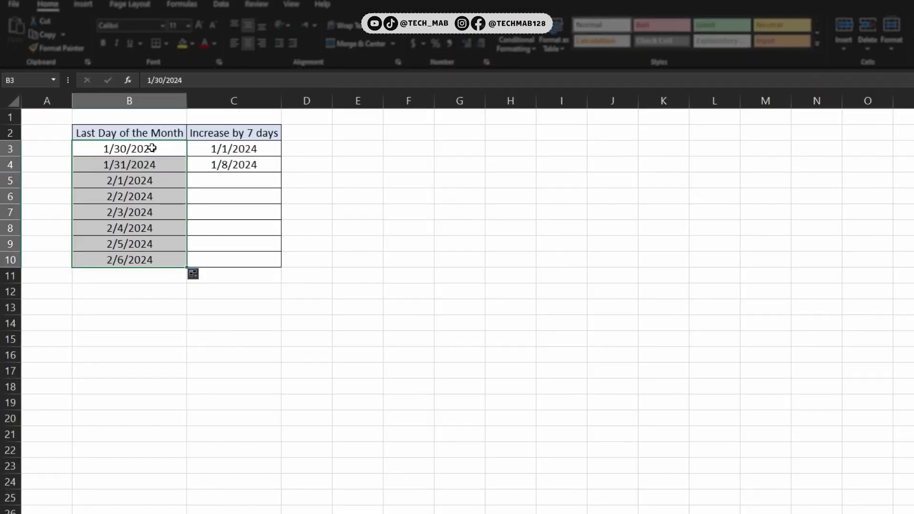
click(200, 276)
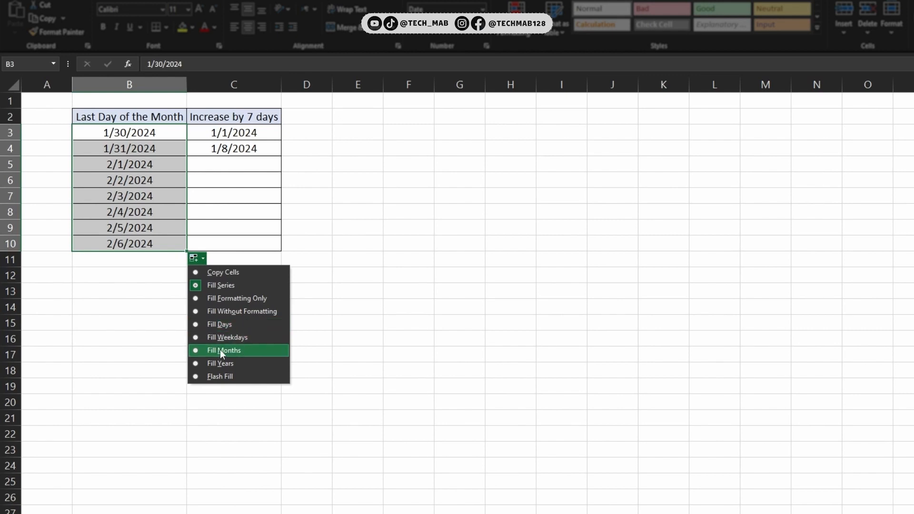
click(236, 353)
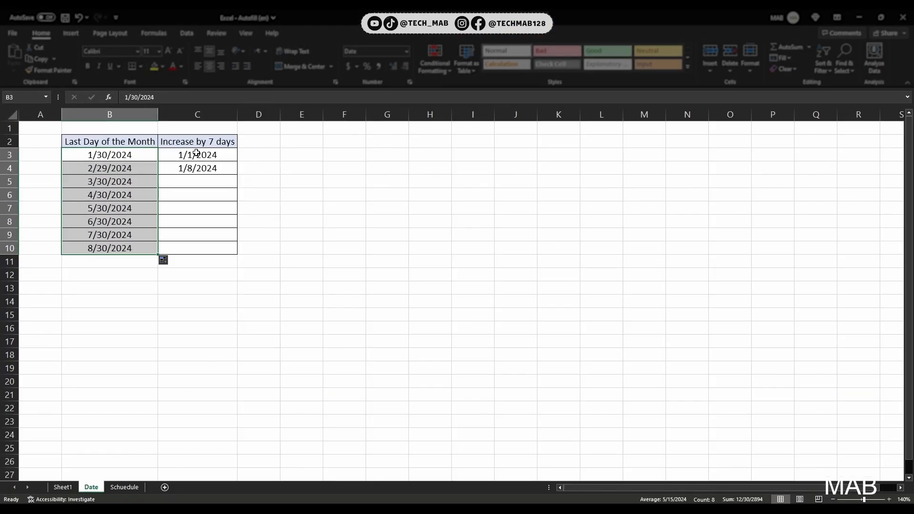
Step: Autofill the two starting dates down the Increase by 7 days column to row 10
drag(196, 153, 195, 169)
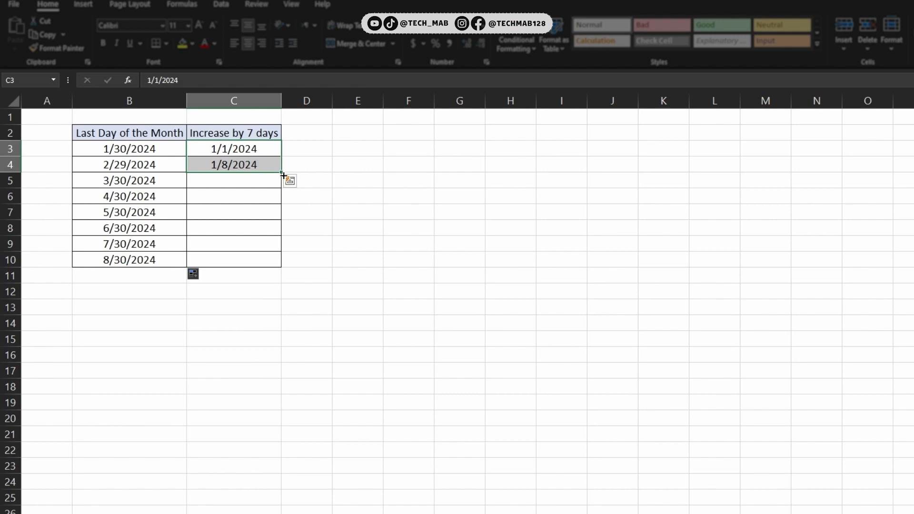
drag(282, 172, 282, 265)
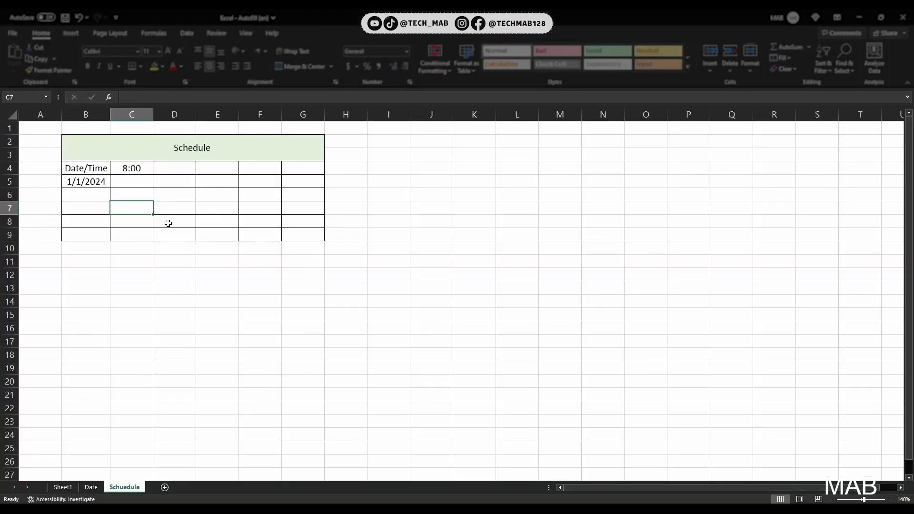
click(135, 172)
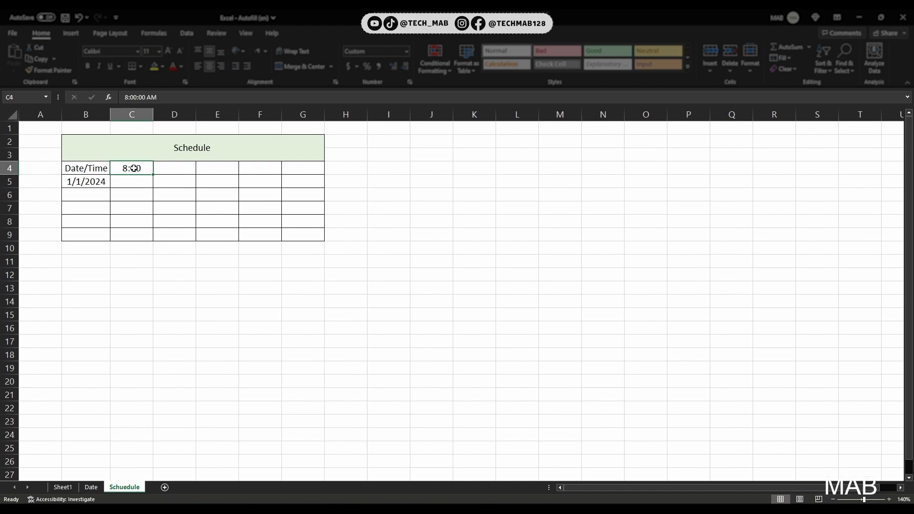
Step: On the Schedule sheet, autofill 8:00 across the header row to 14:00 and 1/1/2024 down to row 9 with Fill Series
drag(155, 172, 394, 176)
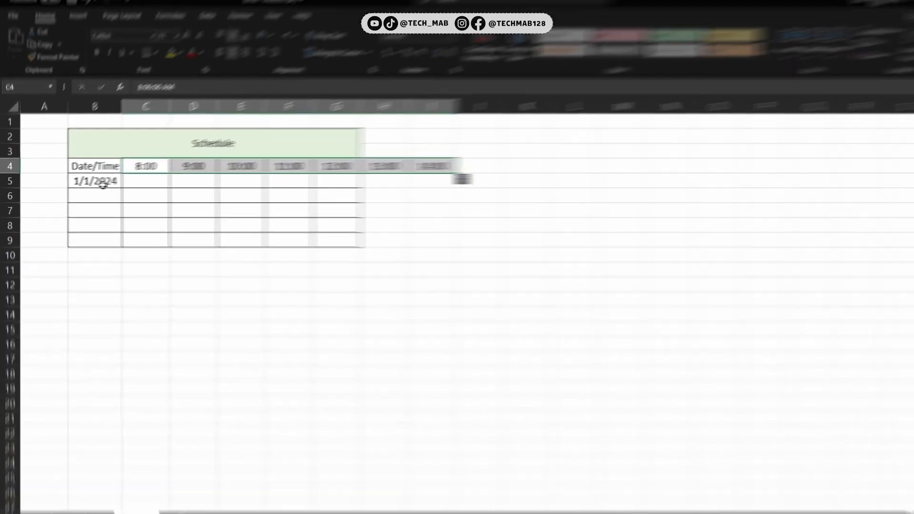
click(98, 181)
drag(129, 188, 130, 250)
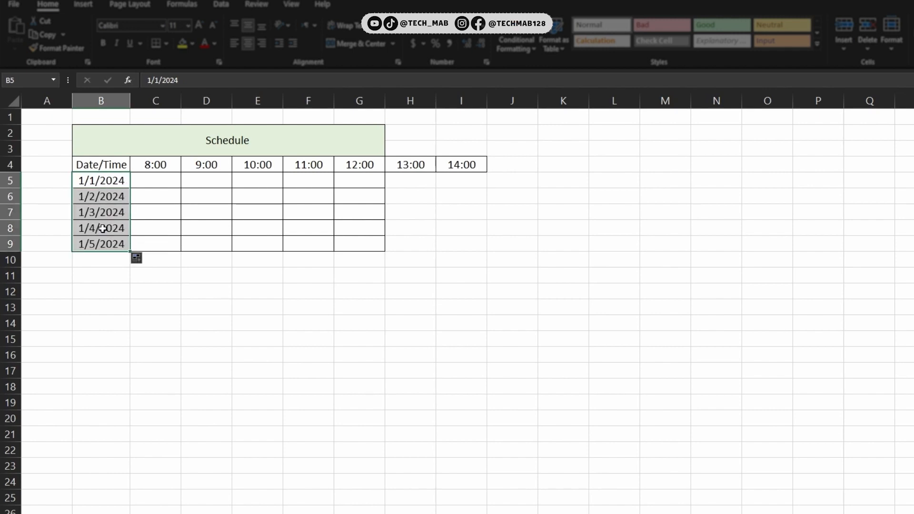
click(138, 261)
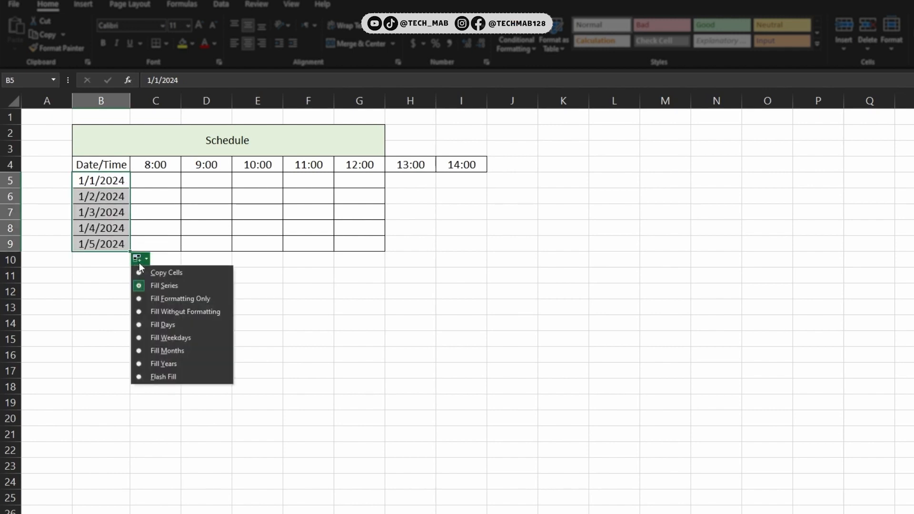
click(162, 288)
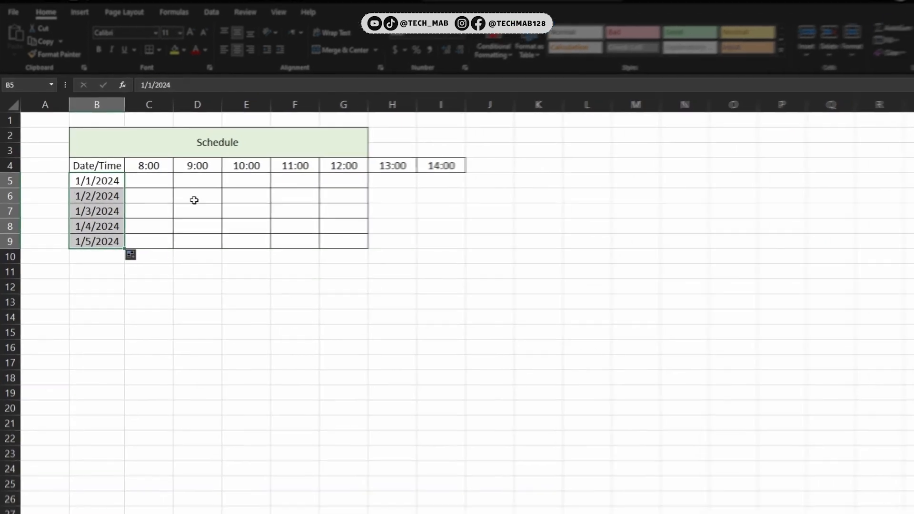